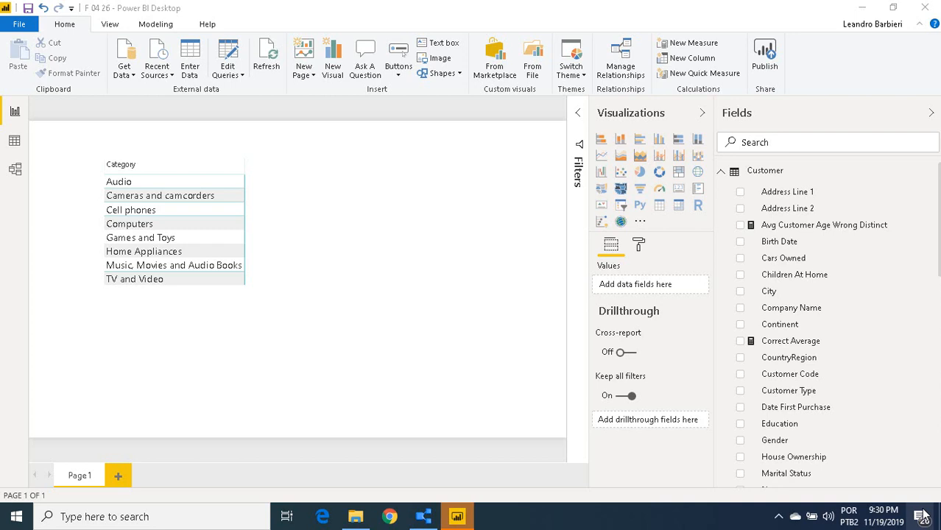
- Examine the Sales table's relationships in the model diagram and locate the Birth Date column in the Customer table
click(16, 169)
click(362, 317)
click(362, 316)
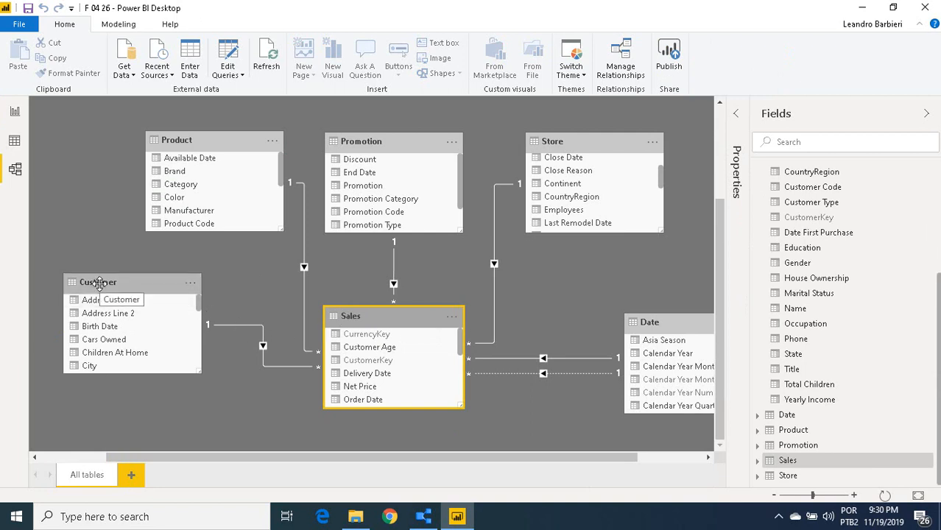
click(109, 330)
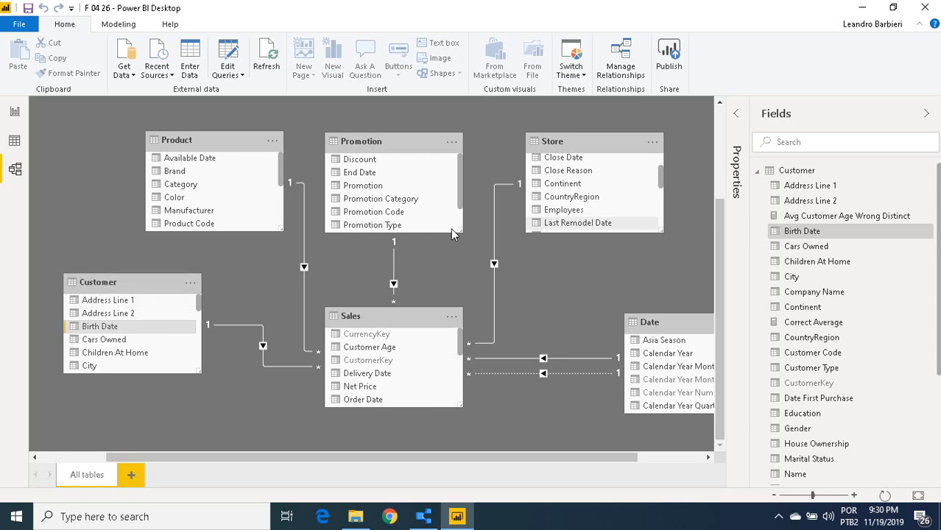
- Review the DATEDIFF formula of the Sales table's Customer Age column, including its RELATED birth date argument, in the data view
click(14, 140)
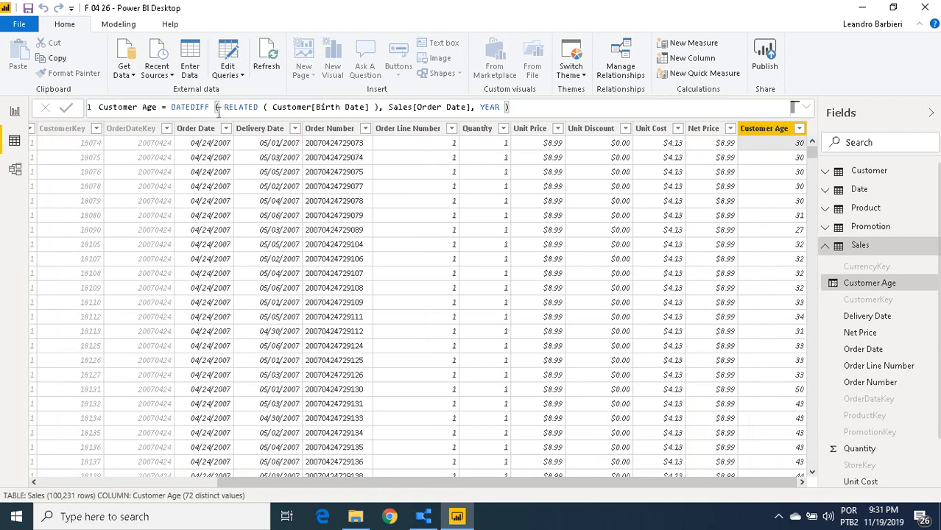
double_click(192, 109)
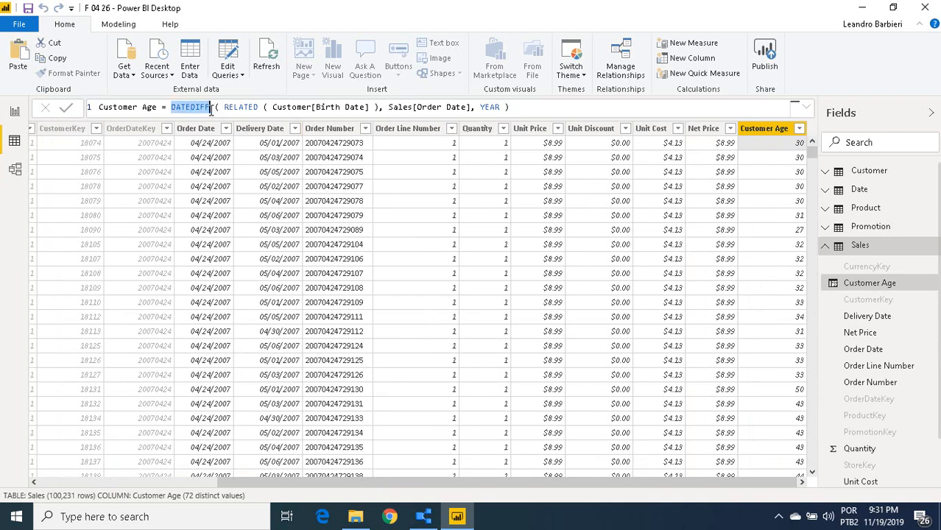
click(226, 108)
drag(226, 108, 375, 109)
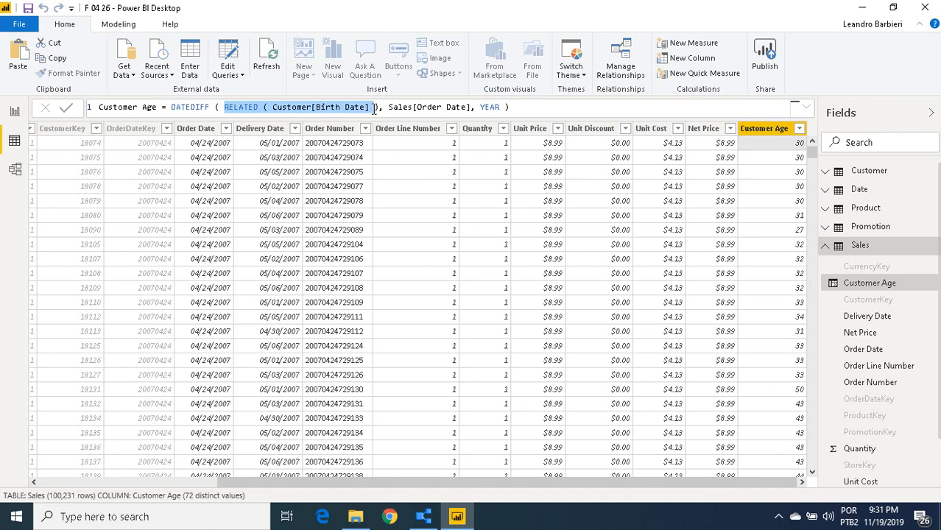
drag(509, 109, 168, 111)
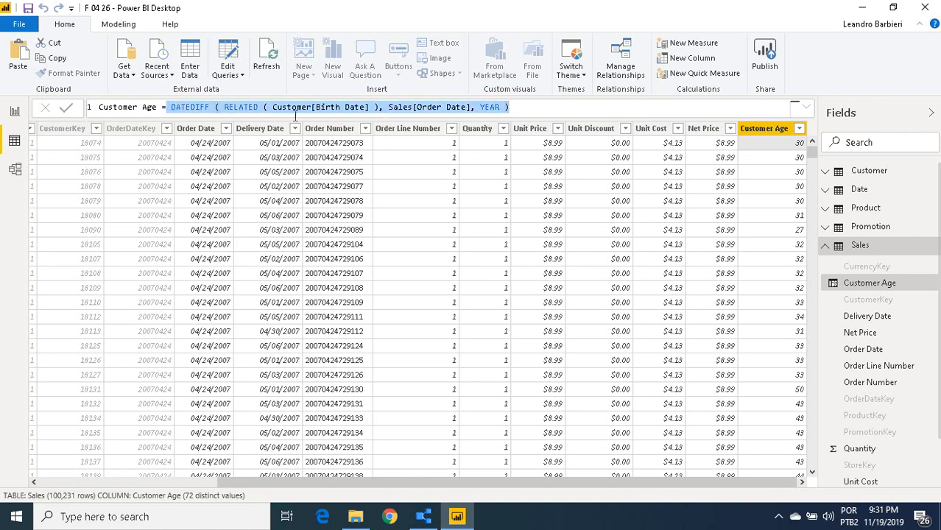
click(742, 151)
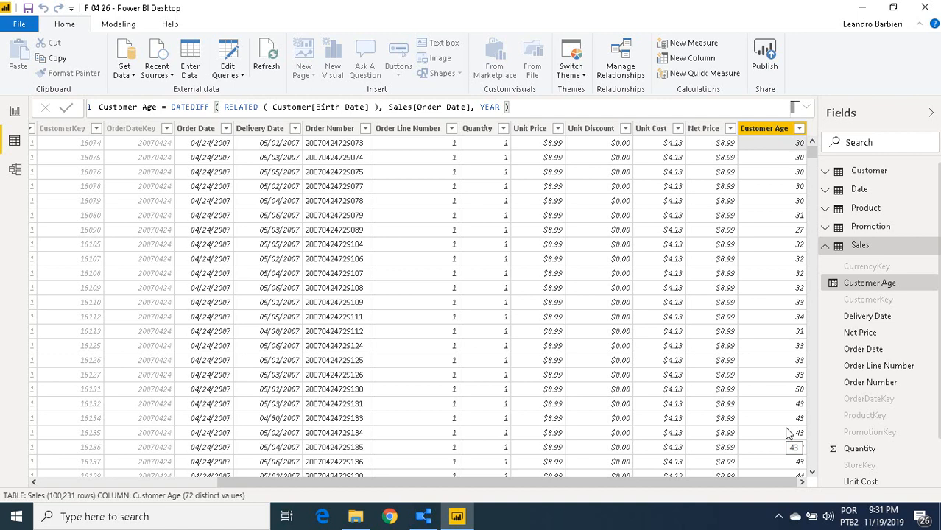
- Add Customer Age from the Sales table to the report's Category matrix as a value and aggregate it by Average
click(14, 112)
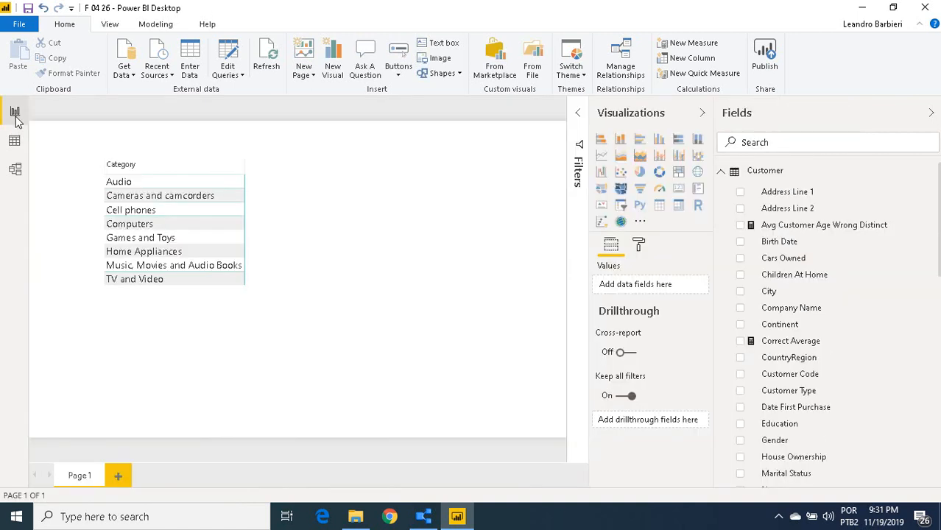
scroll(788, 346, down, 4)
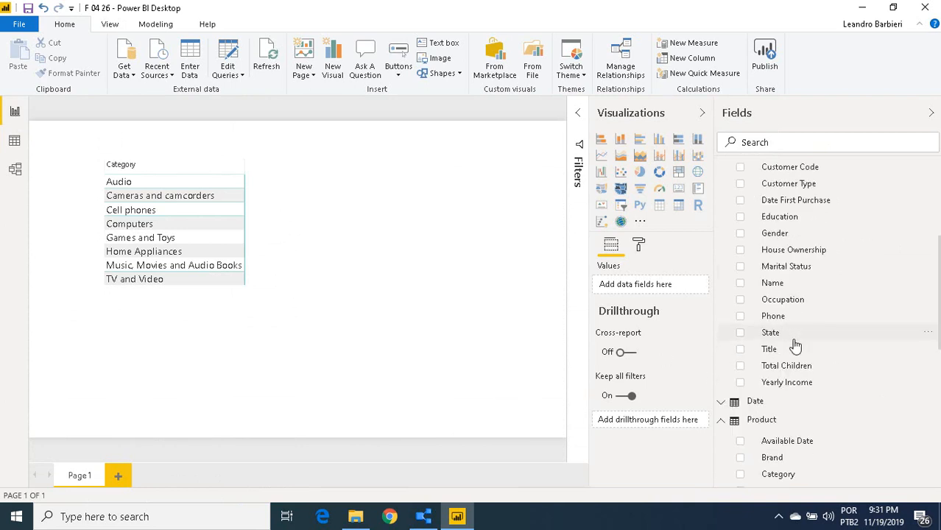
scroll(798, 427, down, 6)
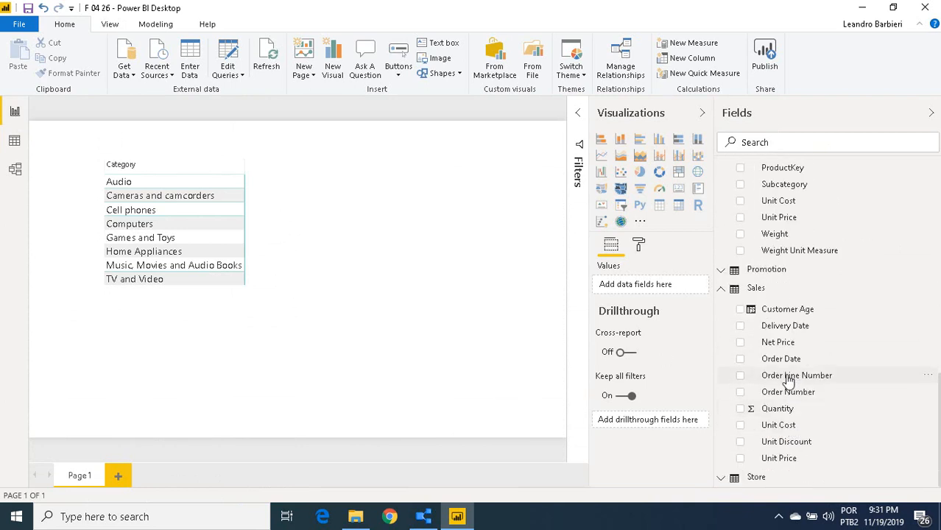
drag(793, 315, 208, 230)
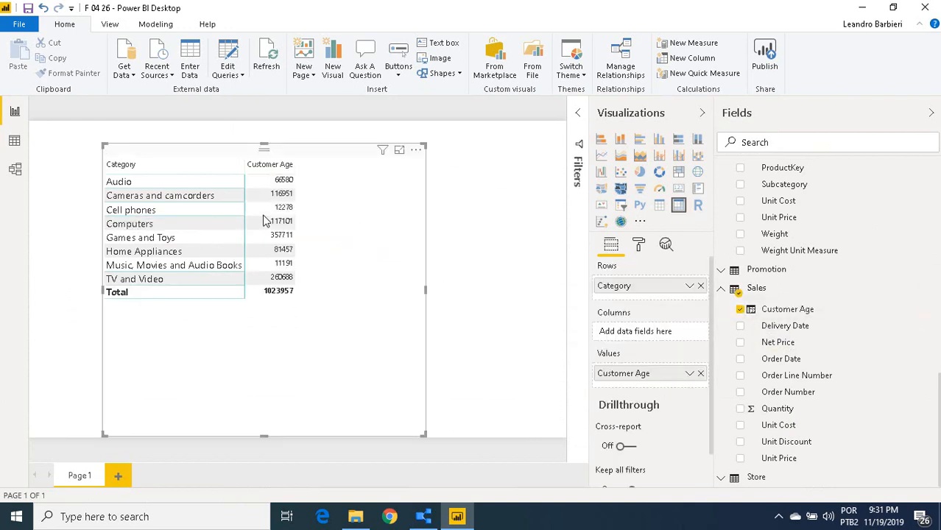
click(263, 213)
click(280, 210)
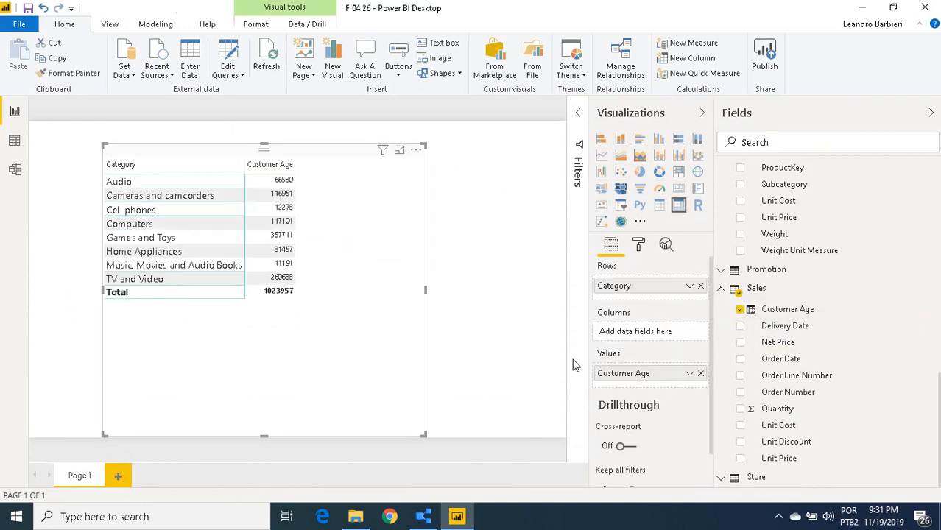
click(690, 373)
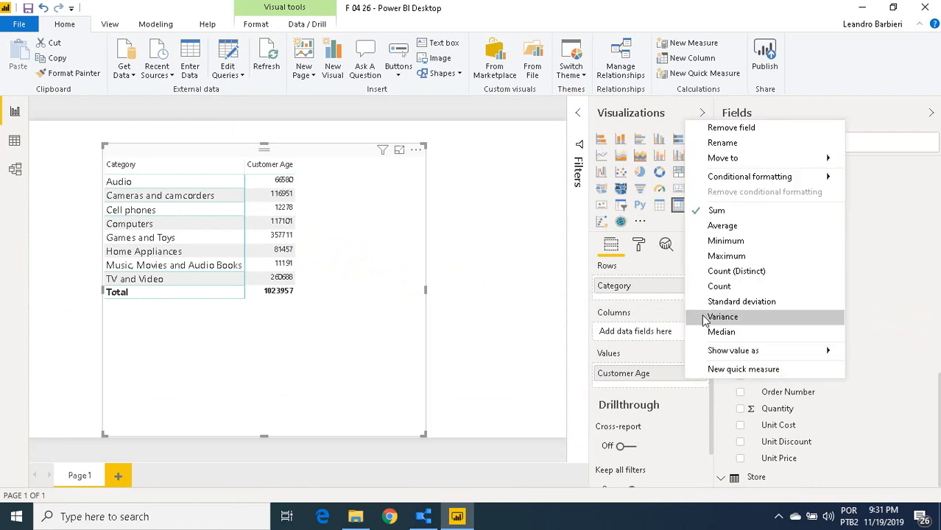
click(722, 225)
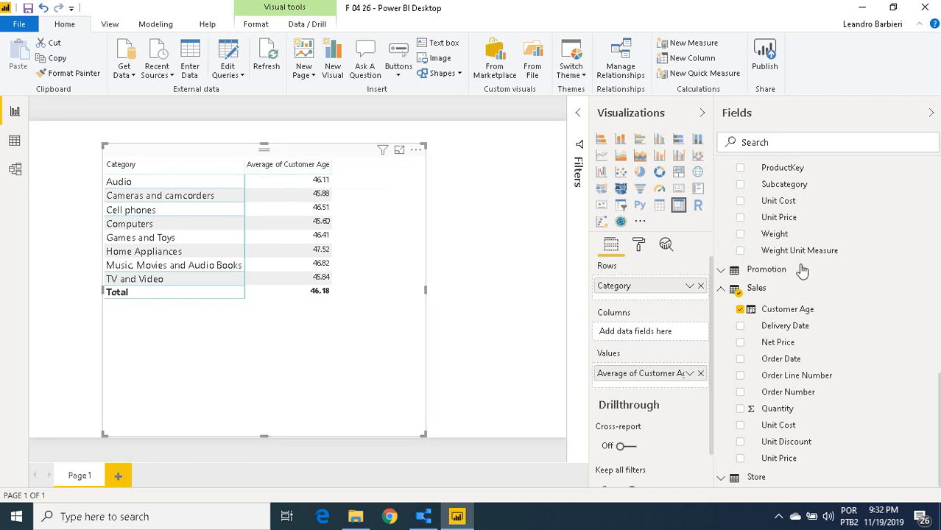
- Examine the Correct Average measure's formula in the Customer table, covering its SUMMARIZE variable and the AVERAGEX arguments
scroll(820, 310, up, 10)
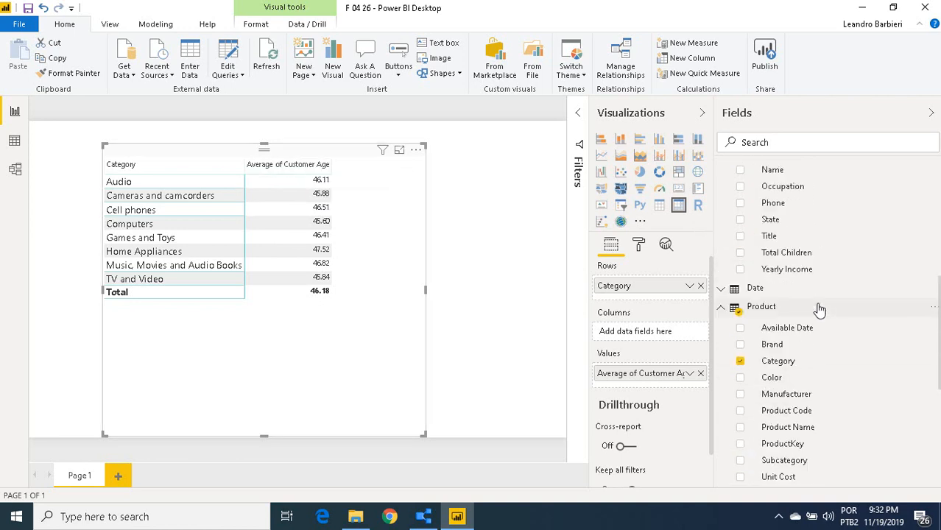
scroll(821, 310, up, 3)
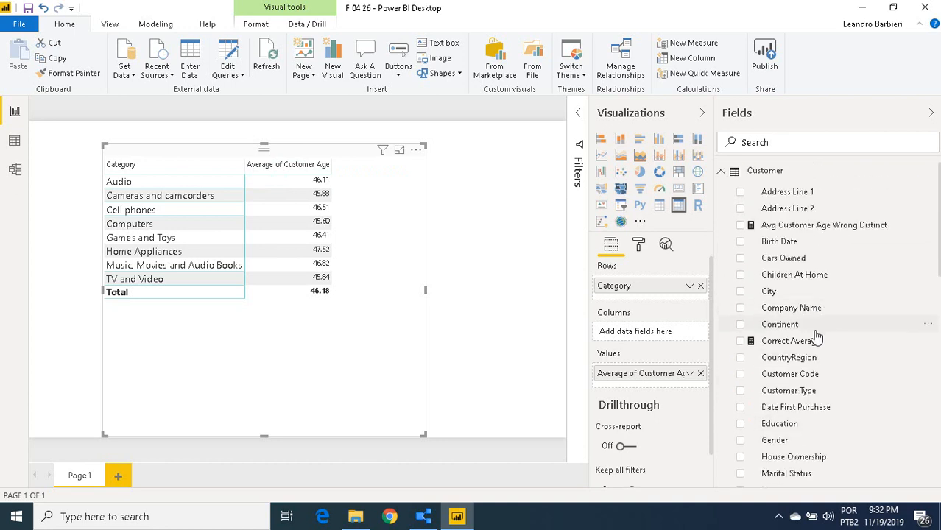
click(800, 342)
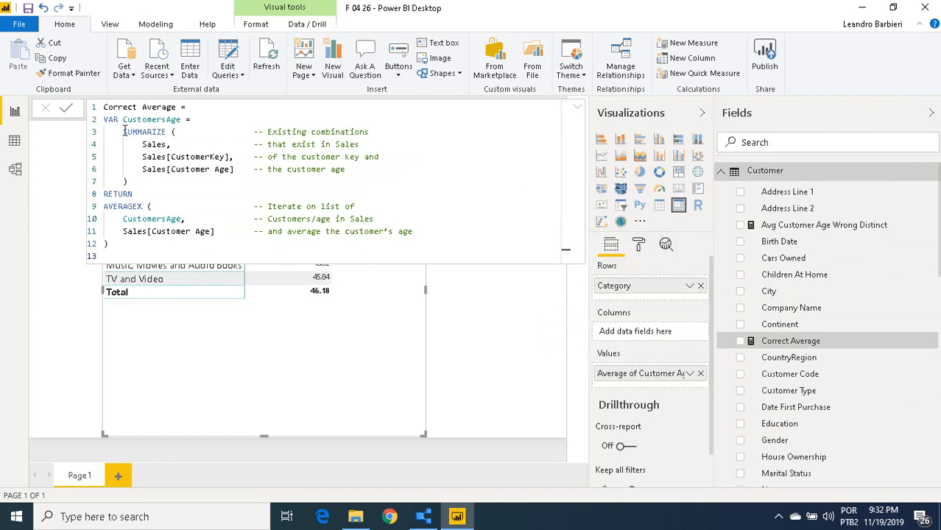
drag(124, 132, 150, 180)
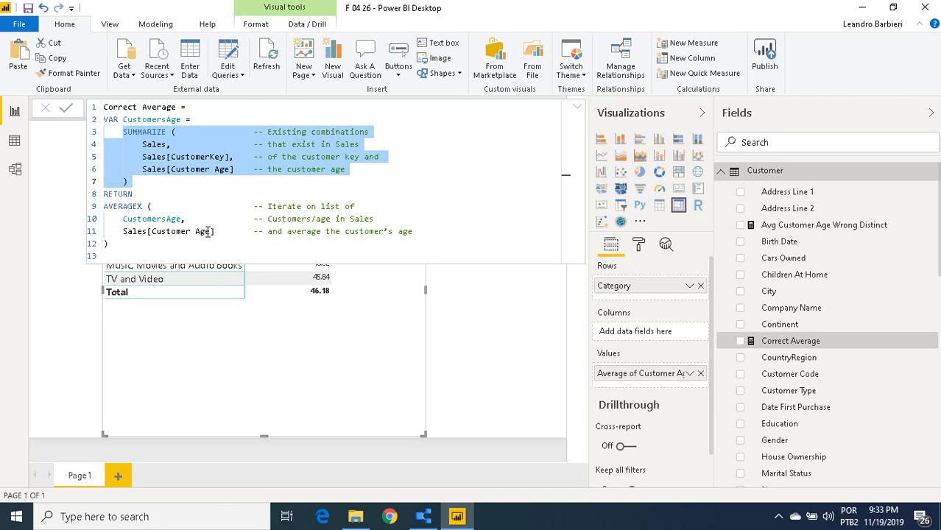
drag(218, 231, 123, 233)
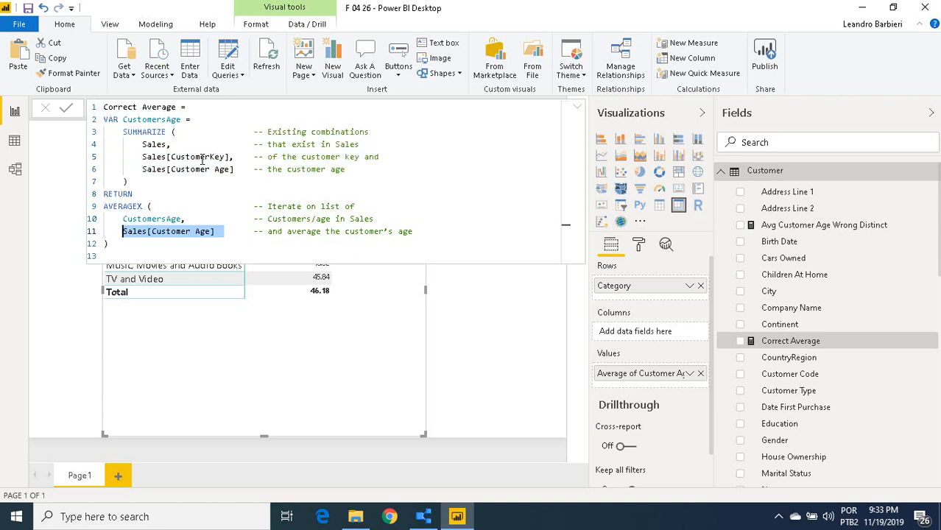
drag(205, 219, 122, 219)
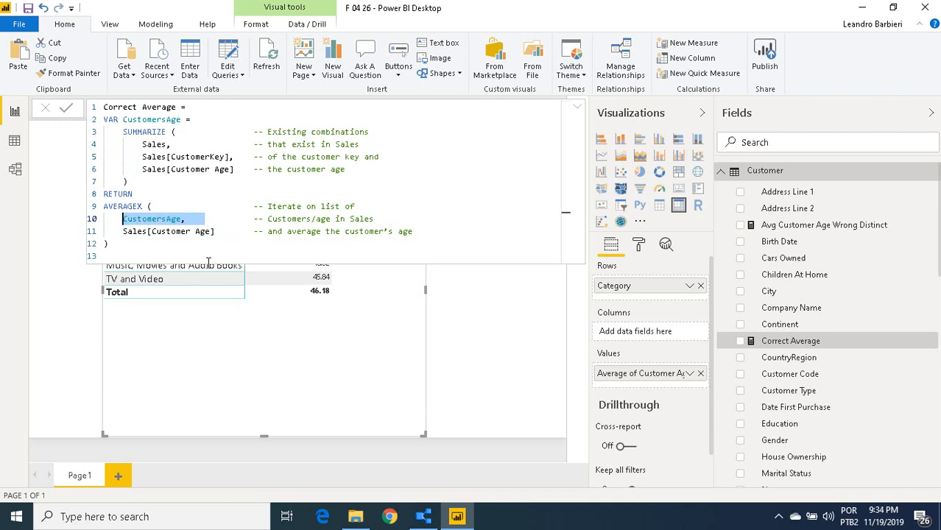
click(161, 247)
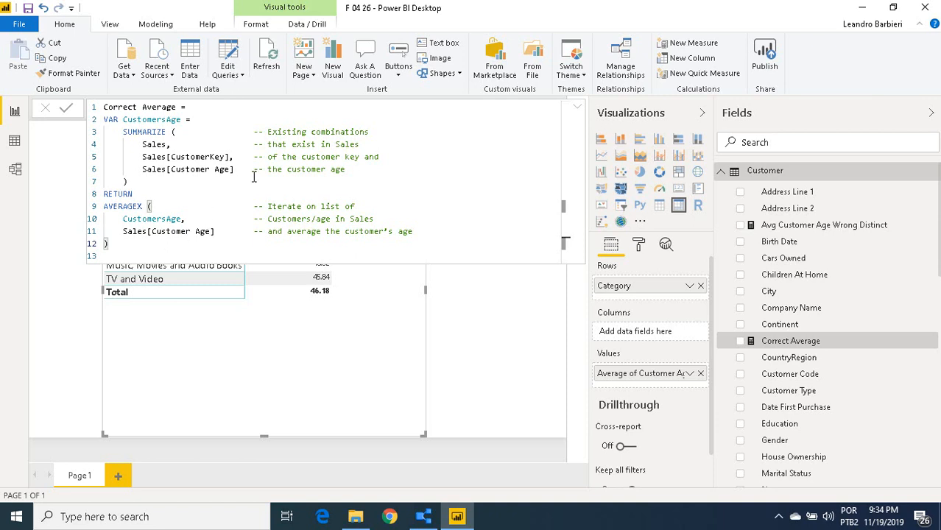
- Collapse the measure's formula and add Correct Average to the Category matrix as a second value
click(578, 108)
click(578, 107)
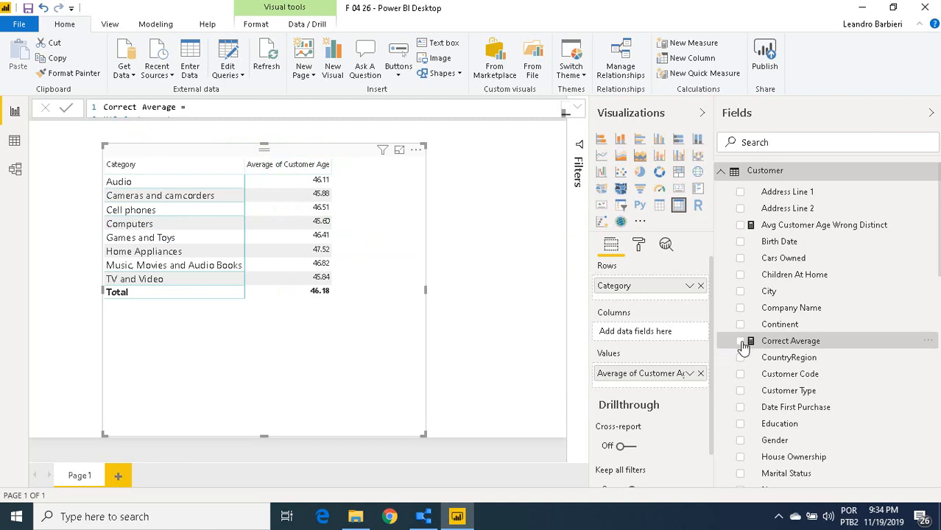
click(741, 342)
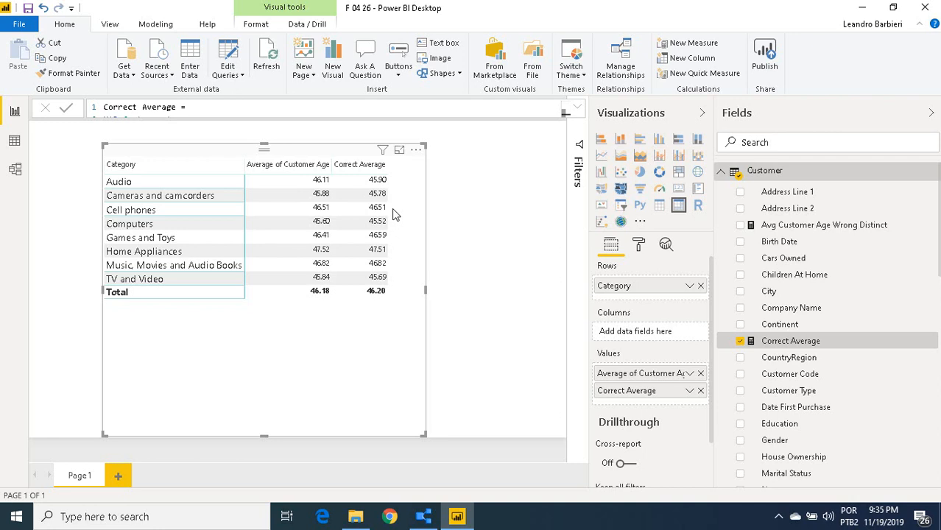
- Expand the Correct Average formula again and review the SUMMARIZE block that defines CustomersAge
click(577, 113)
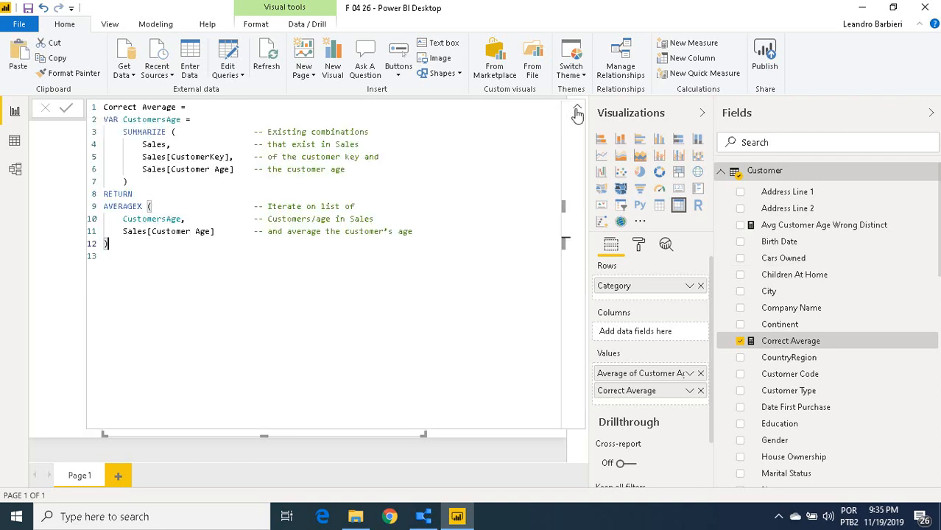
drag(123, 132, 159, 177)
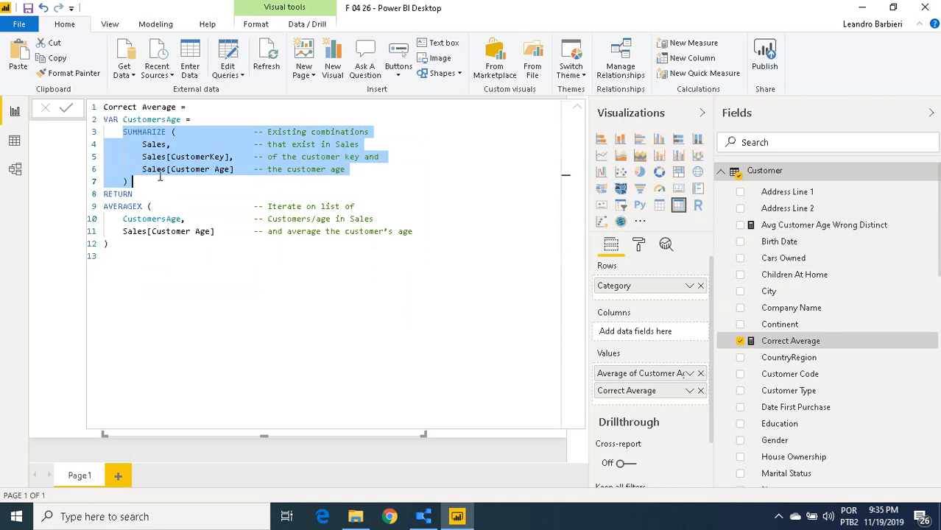